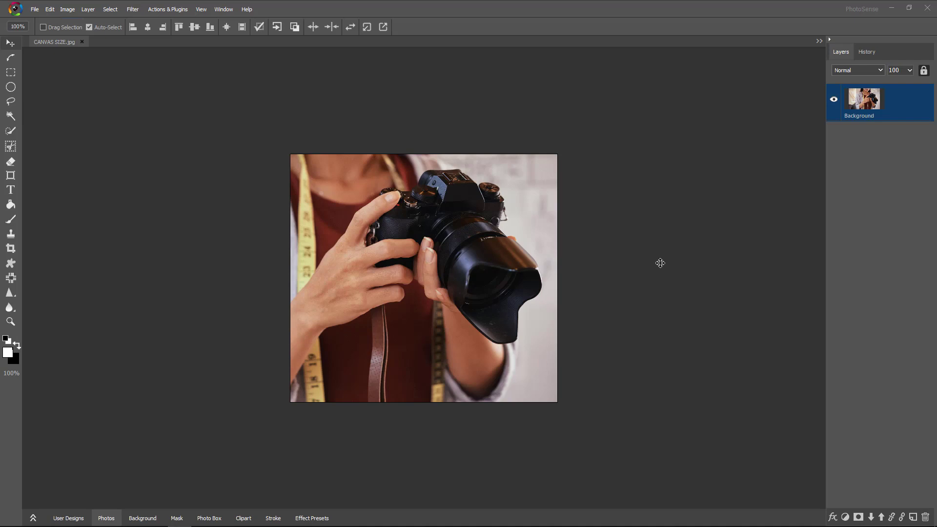
# Step: Open Image > Canvas Size for the 3906 × 3626 px photo
pyautogui.click(67, 10)
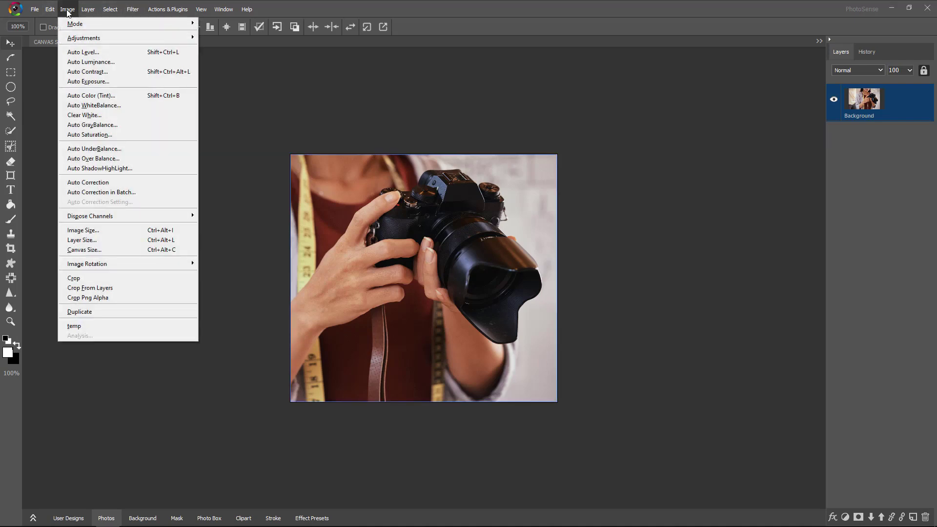
pyautogui.click(93, 252)
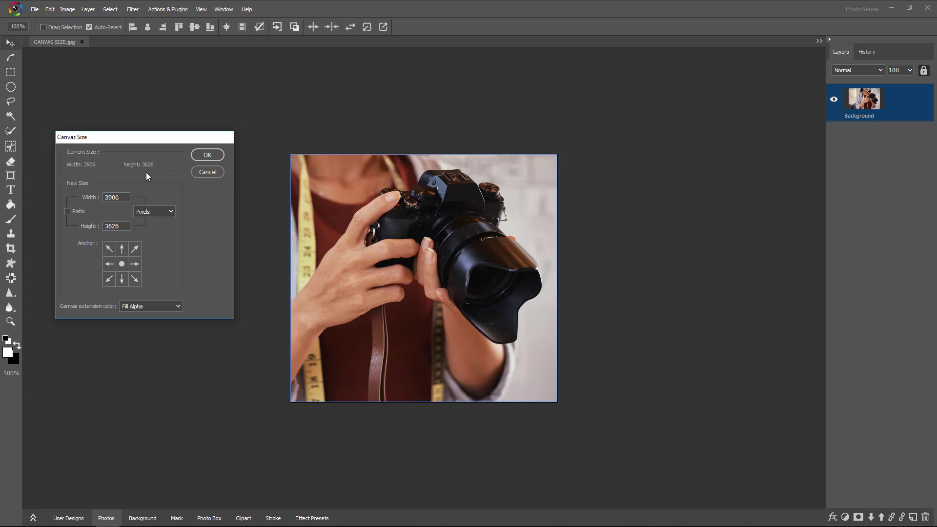
# Step: Widen the canvas to 4500 px, proportions unlinked, with a transparent Fill Alpha extension
pyautogui.click(126, 195)
pyautogui.moveTo(123, 197); pyautogui.dragTo(103, 197)
pyautogui.click(66, 211)
pyautogui.click(110, 197)
pyautogui.click(171, 306)
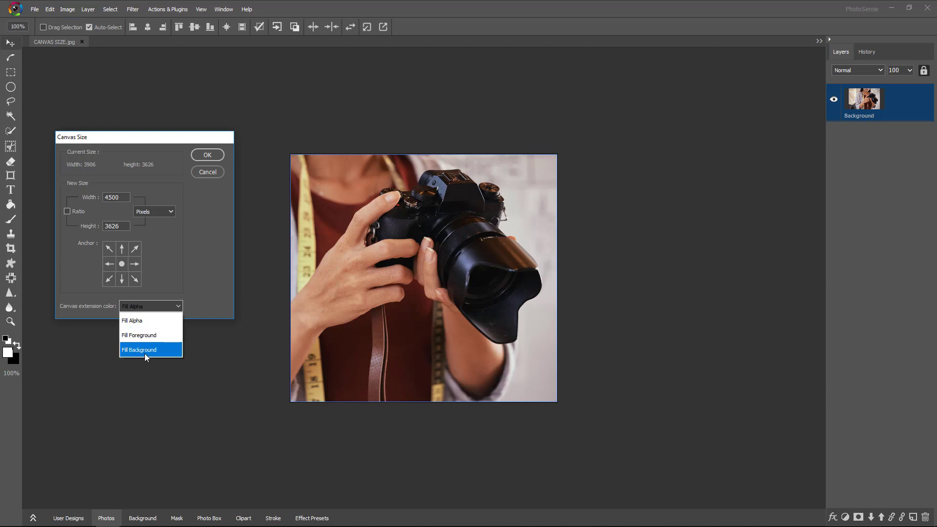
pyautogui.click(191, 247)
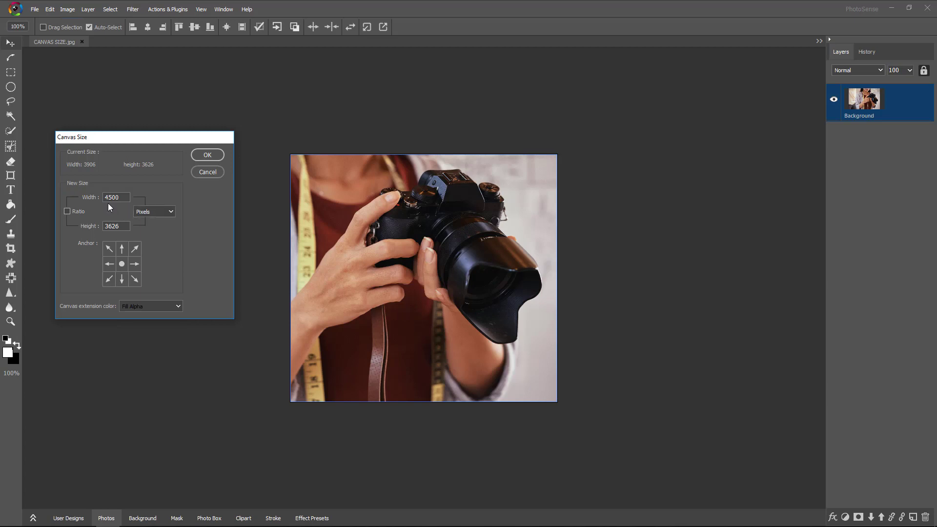
pyautogui.click(211, 153)
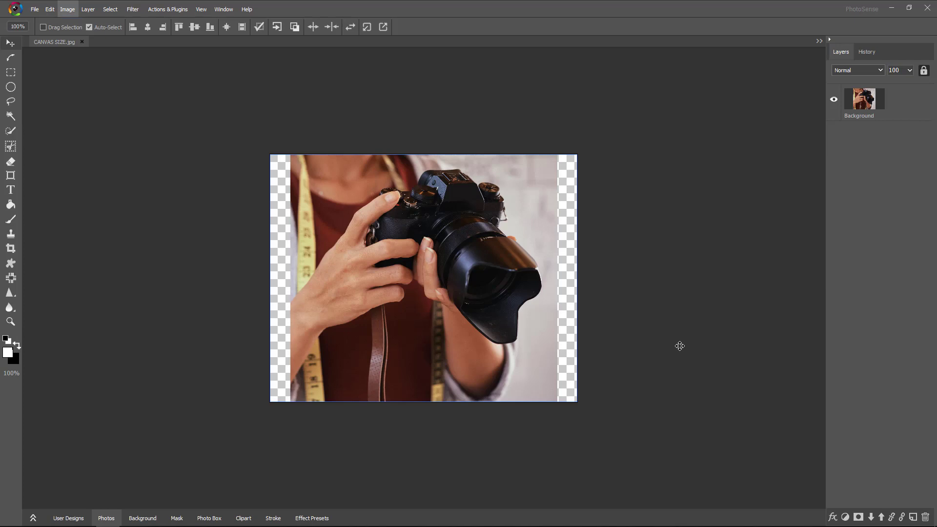
# Step: Undo the 4500 px widening and bring the Canvas Size dialog back up
pyautogui.hotkey('ctrl', 'z')
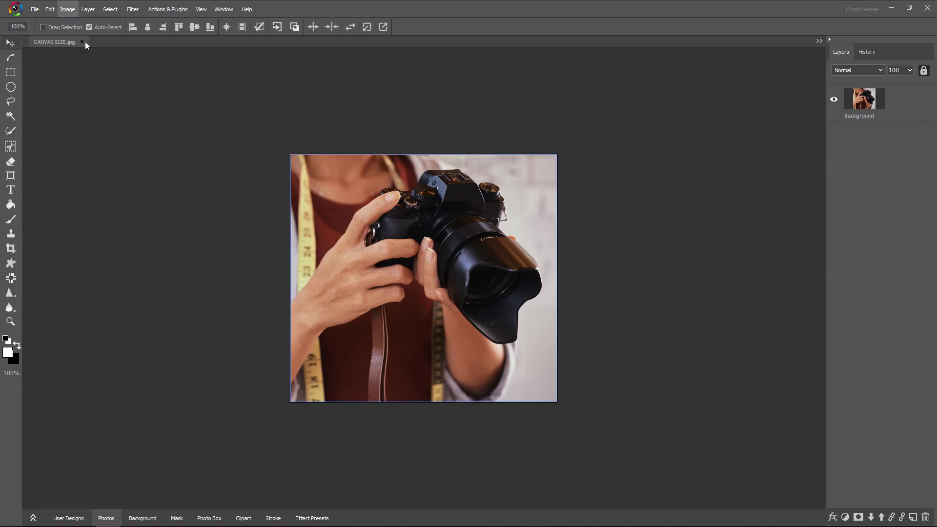
pyautogui.click(67, 10)
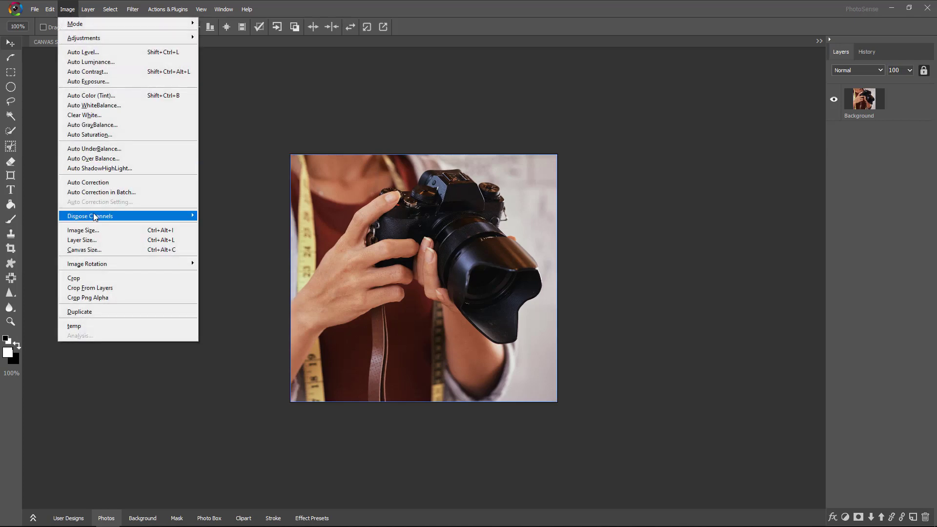
pyautogui.click(98, 250)
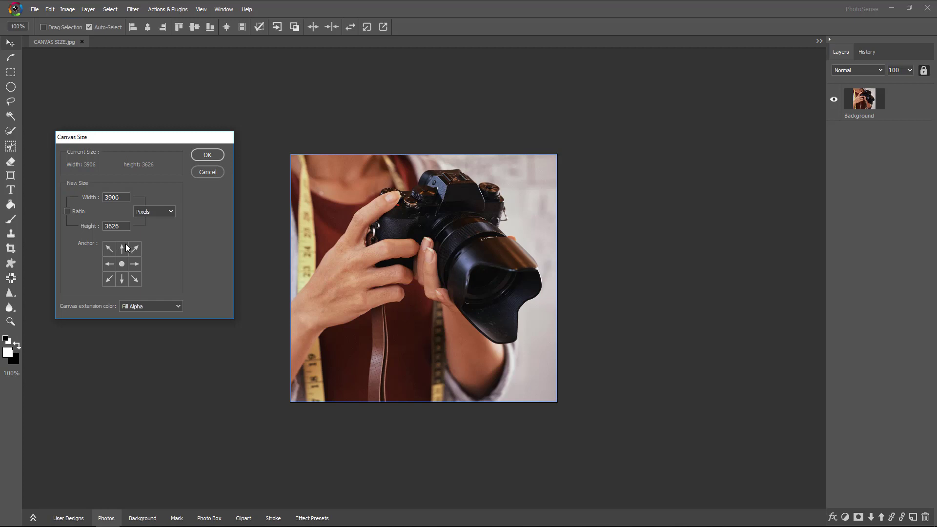
# Step: Extend the canvas to 4500 px wide, anchored middle-left, filling the right strip with foreground white
pyautogui.doubleClick(109, 198)
pyautogui.moveTo(109, 197); pyautogui.dragTo(127, 197)
pyautogui.write('4500')
pyautogui.click(109, 265)
pyautogui.click(108, 264)
pyautogui.click(169, 308)
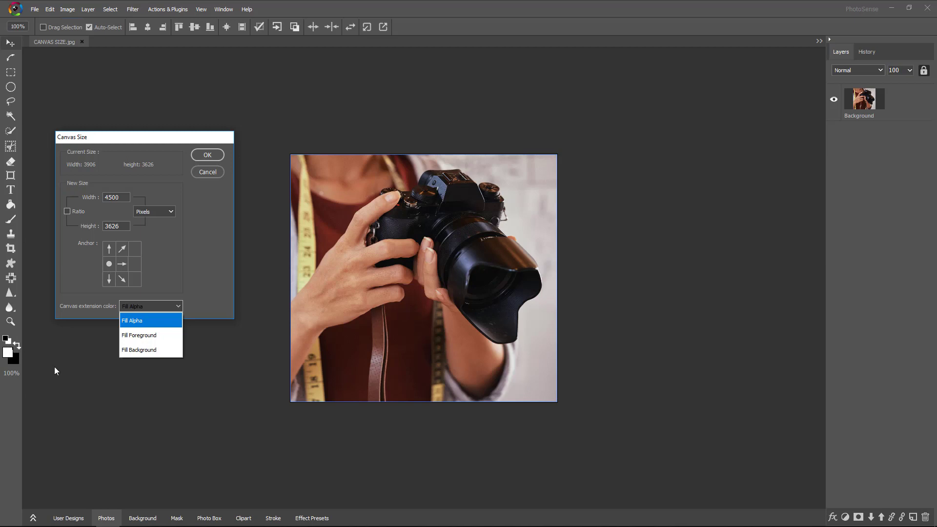
pyautogui.click(139, 336)
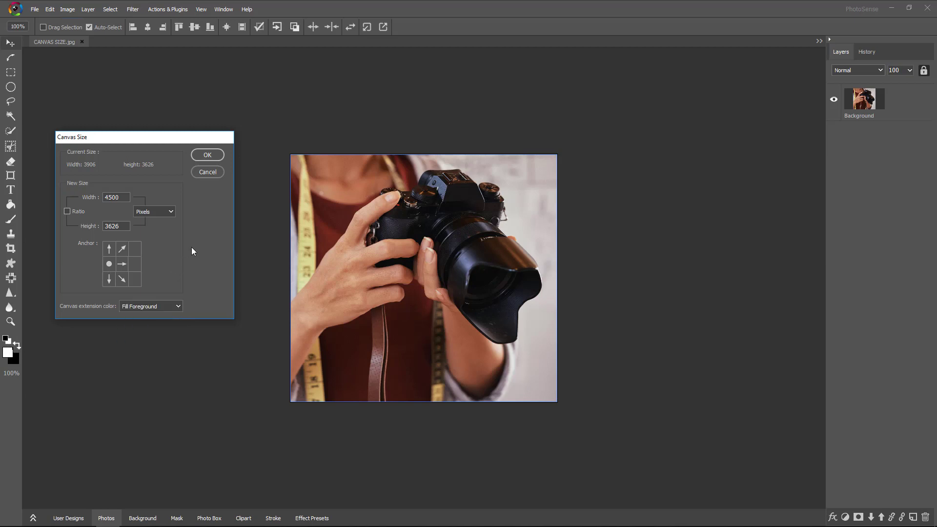
pyautogui.click(209, 155)
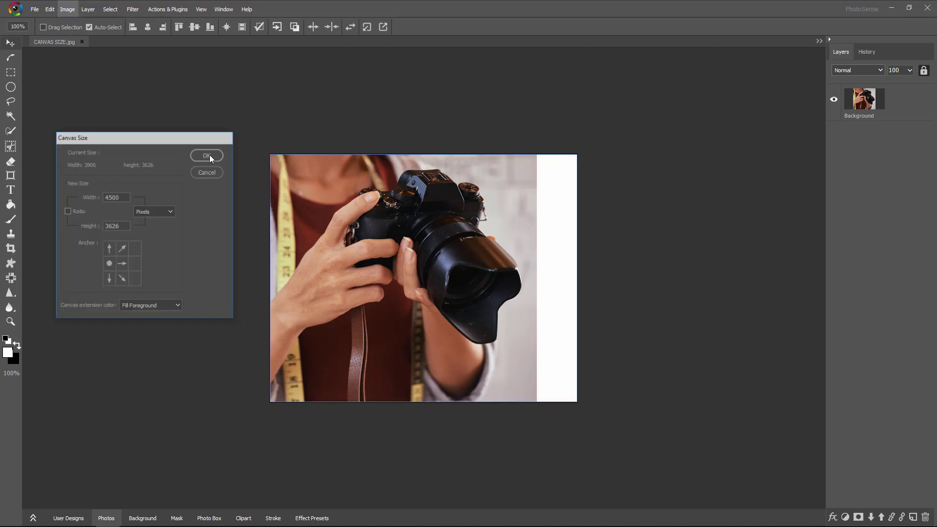
# Step: Confirm the extension, undo the white right strip, and reopen Canvas Size
pyautogui.click(207, 155)
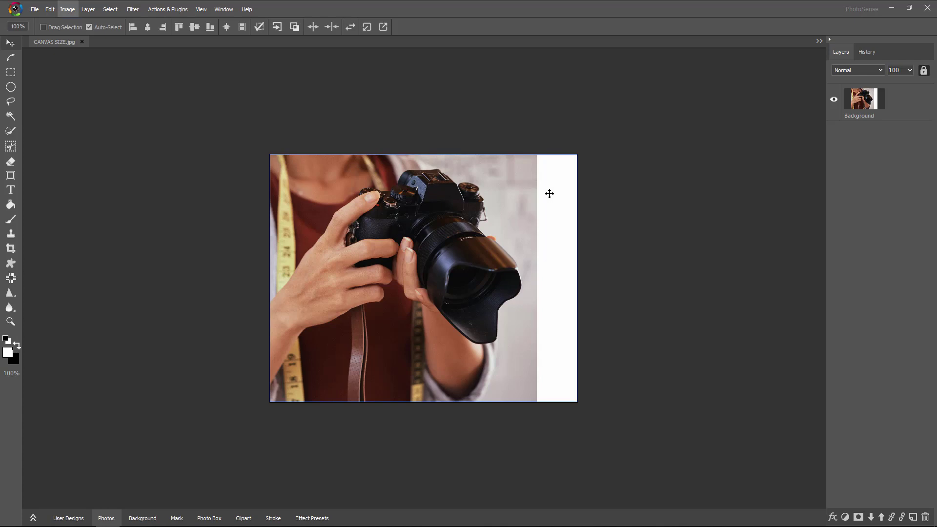
pyautogui.hotkey('ctrl', 'z')
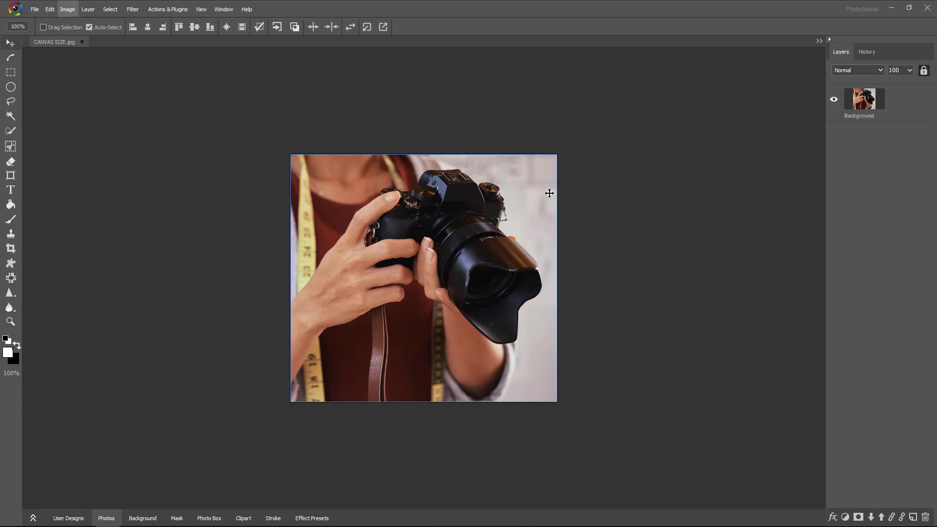
pyautogui.click(69, 9)
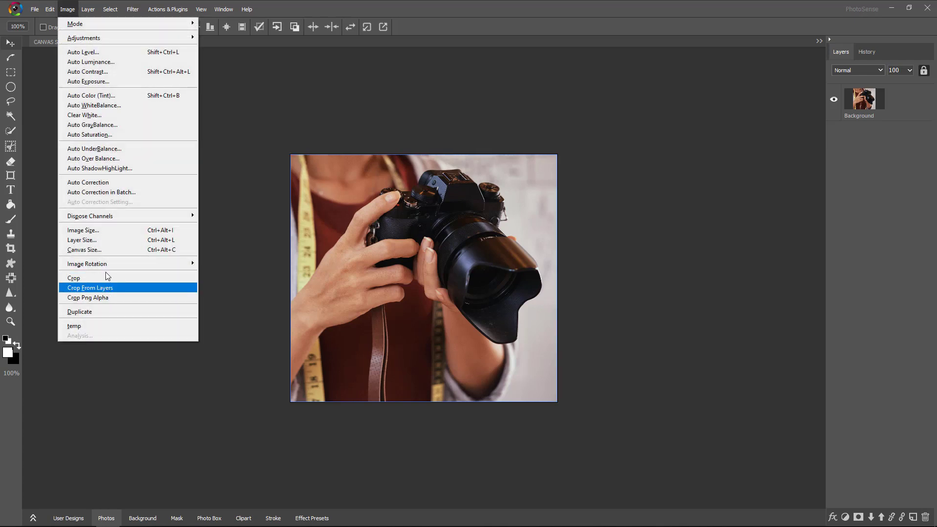
pyautogui.click(101, 247)
# Step: Extend the canvas to 5000 px wide, anchored middle-left, with a foreground-white strip on the right
pyautogui.click(129, 198)
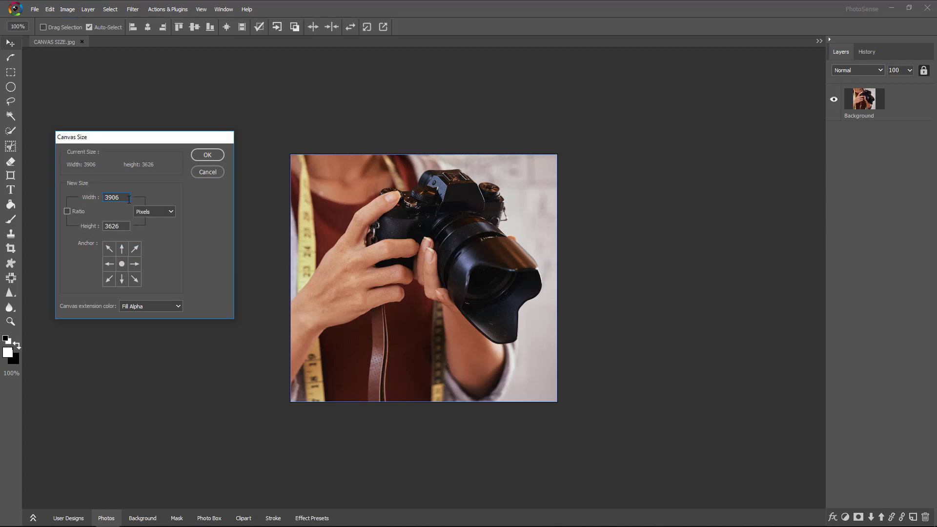
pyautogui.doubleClick(124, 197)
pyautogui.write('5000')
pyautogui.click(107, 263)
pyautogui.click(142, 306)
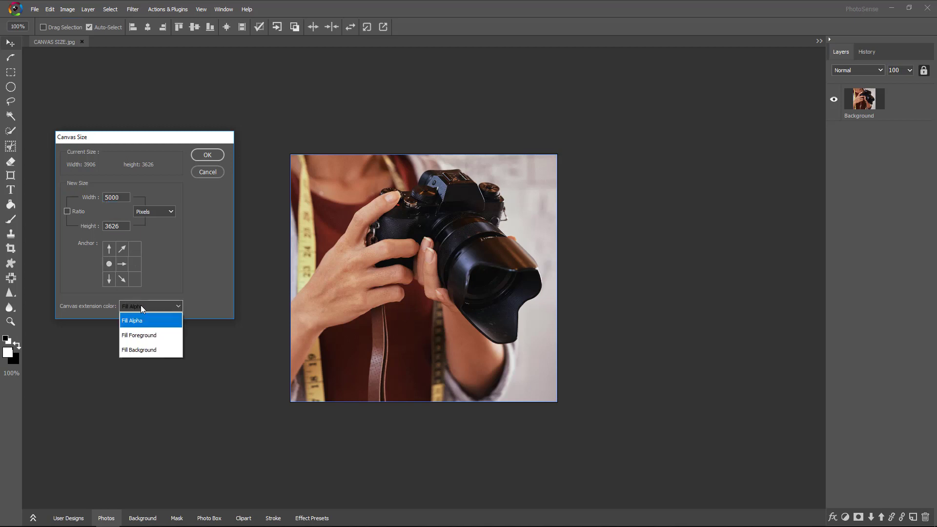
pyautogui.click(152, 335)
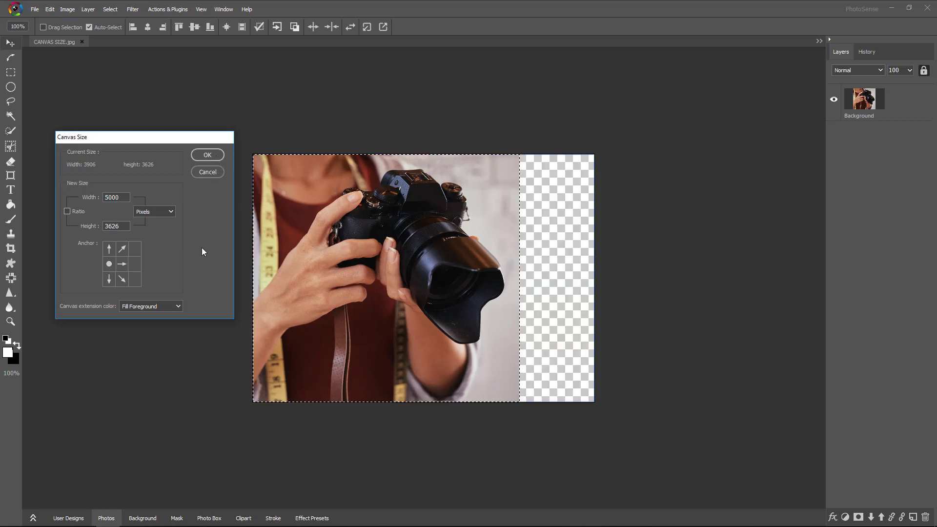
pyautogui.press('Return')
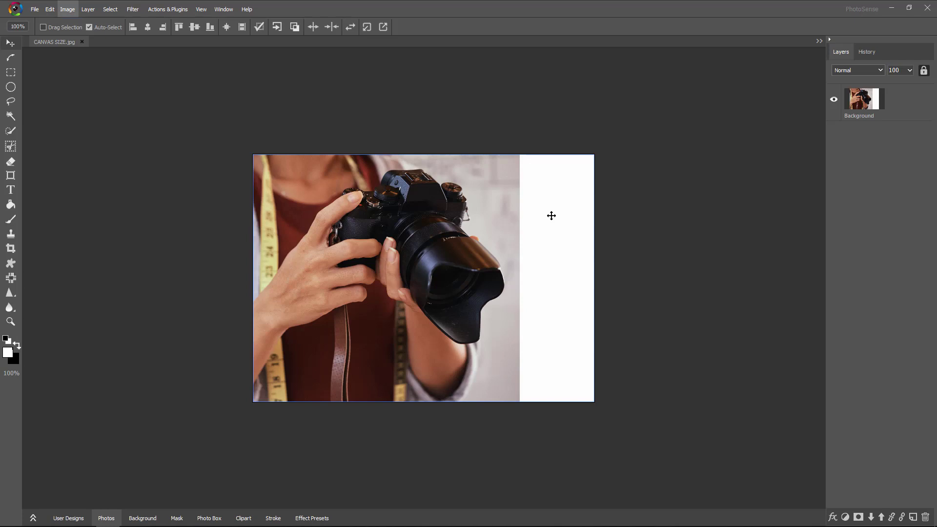
# Step: Undo the 5000 px white extension and reopen the Canvas Size dialog
pyautogui.hotkey('ctrl', 'z')
pyautogui.click(68, 9)
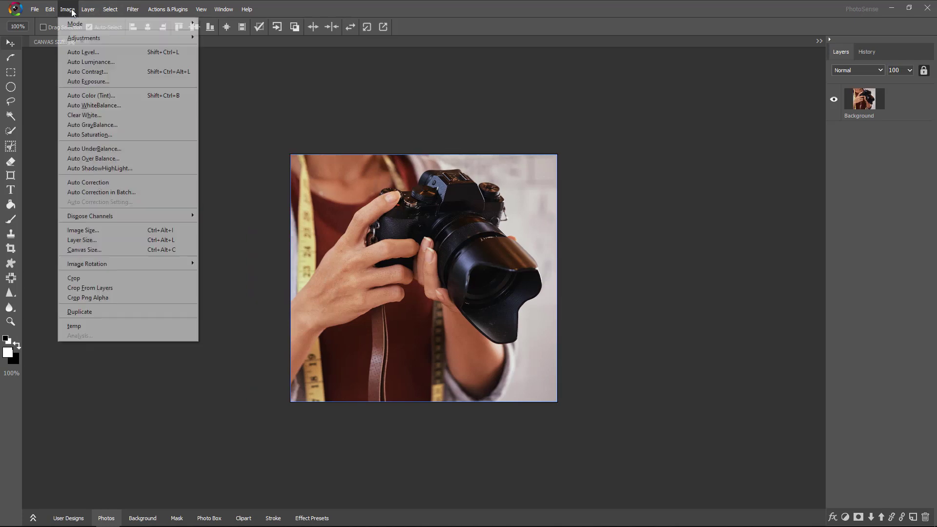
pyautogui.click(119, 250)
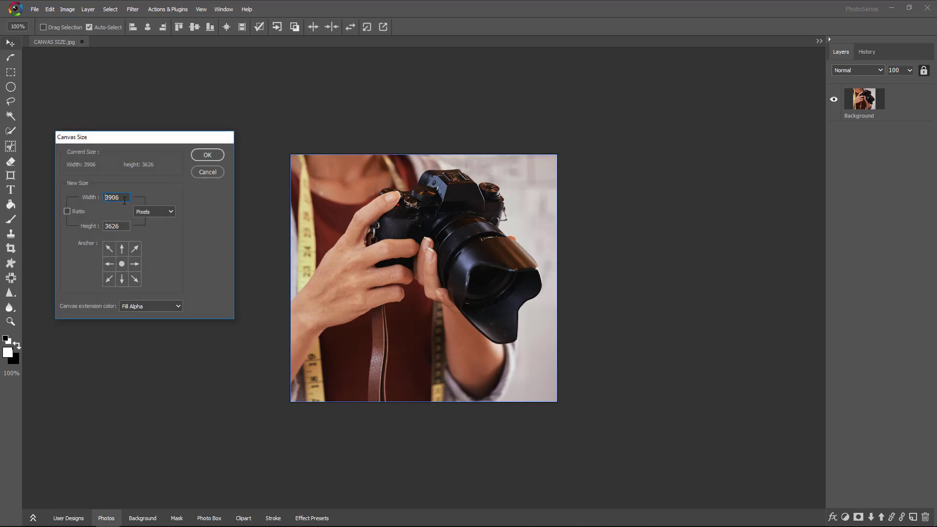
# Step: Enter 5000 for the new width and 5000 for the new height
pyautogui.moveTo(124, 200); pyautogui.dragTo(97, 199)
pyautogui.write('5000')
pyautogui.click(105, 225)
pyautogui.moveTo(86, 228); pyautogui.dragTo(127, 225)
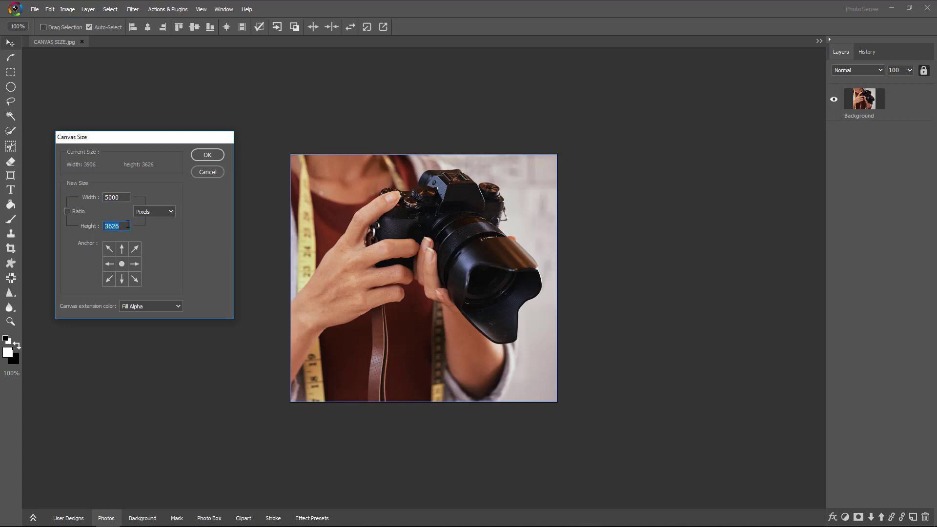
pyautogui.write('5000')
# Step: Apply the 5000 × 5000 px top-left-anchored canvas with transparent fill
pyautogui.click(206, 155)
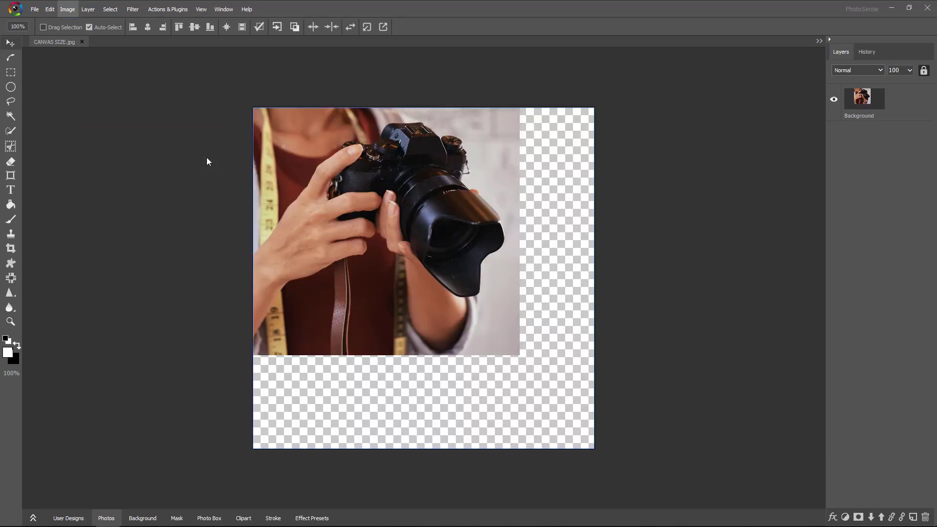